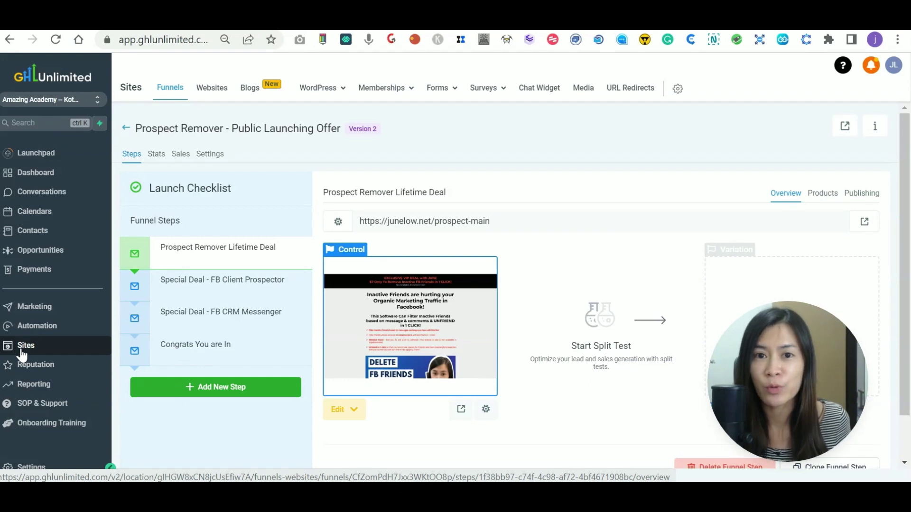
Open the settings page of the Prospect Remover - Public Launching Offer funnel.
click(207, 155)
Flip the funnel's payment mode to Live and back to Test, then save the settings.
scroll(273, 280, down, 1)
scroll(267, 293, down, 3)
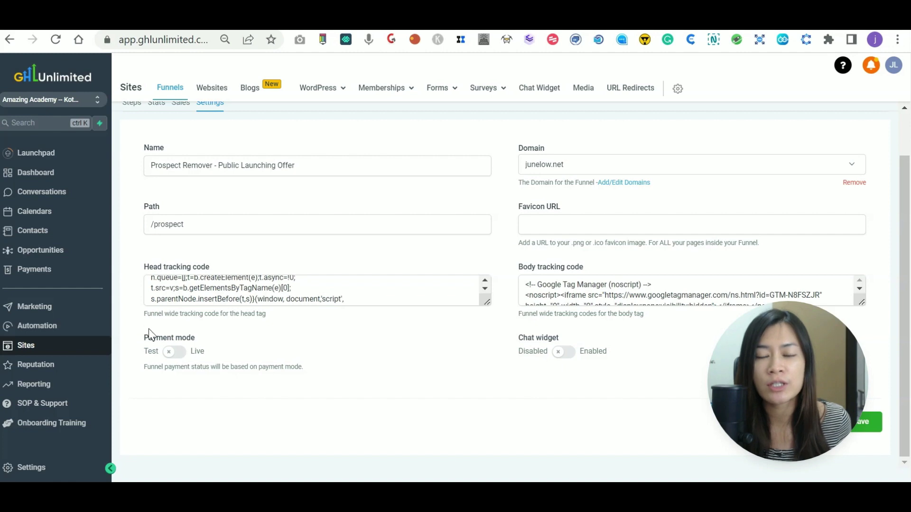
click(174, 356)
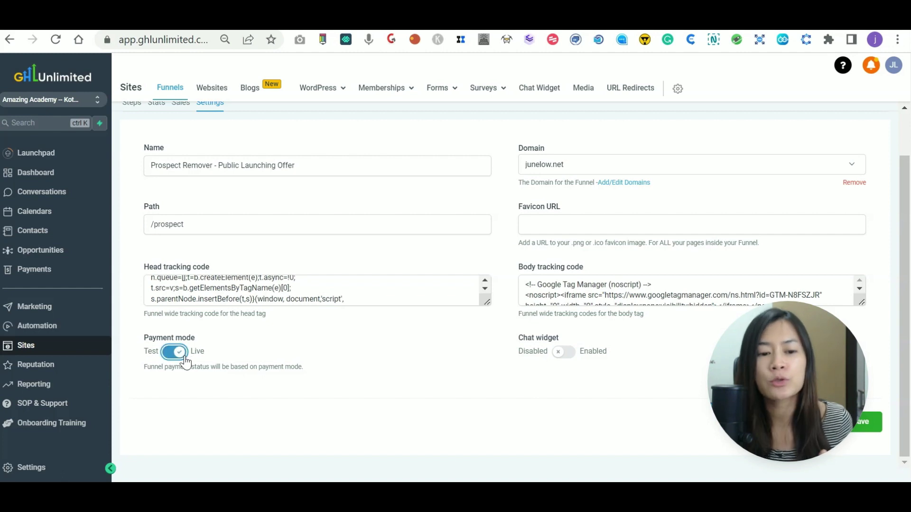
click(173, 357)
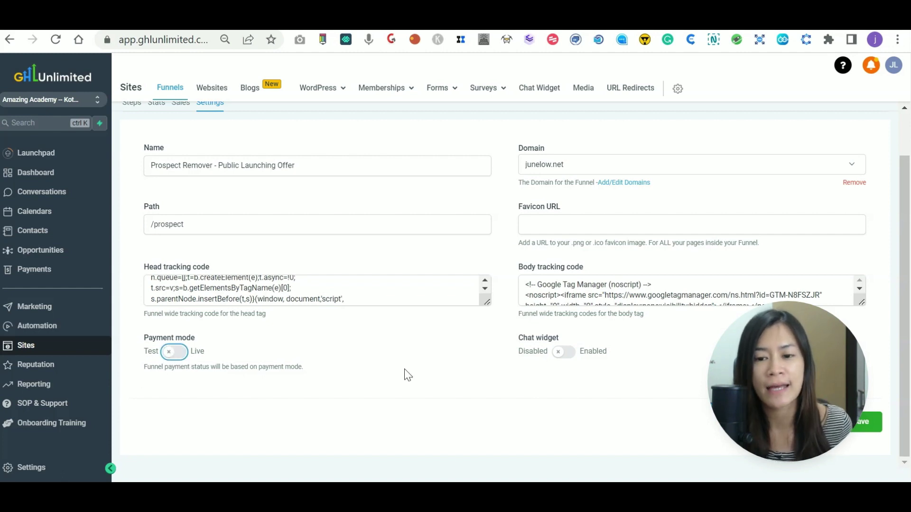
drag(793, 395, 660, 401)
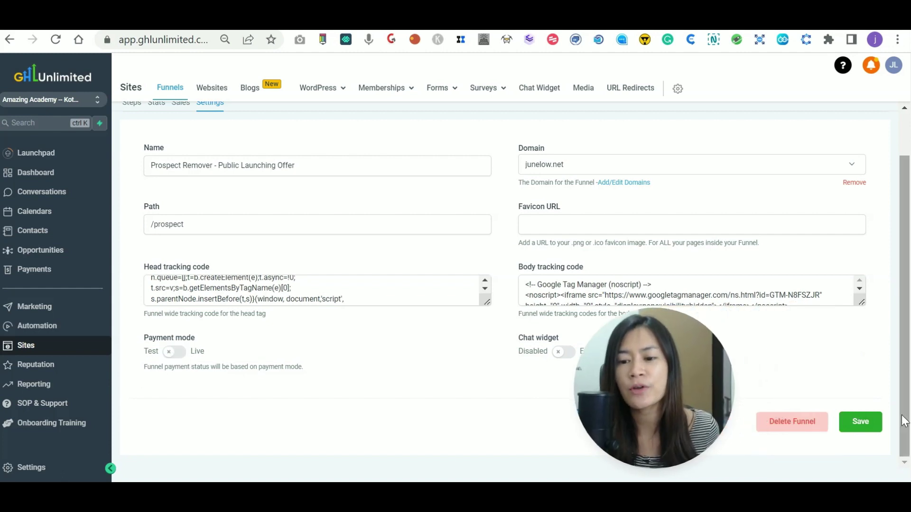
click(860, 423)
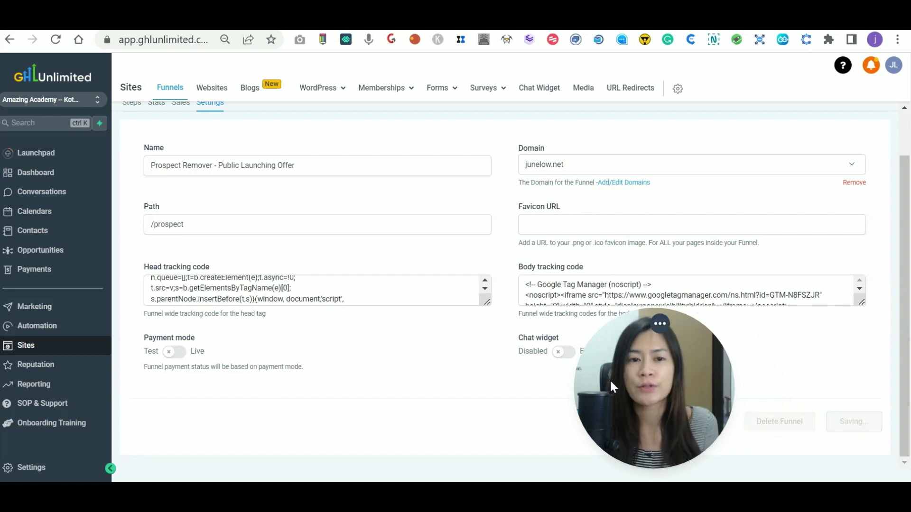
drag(616, 378, 663, 363)
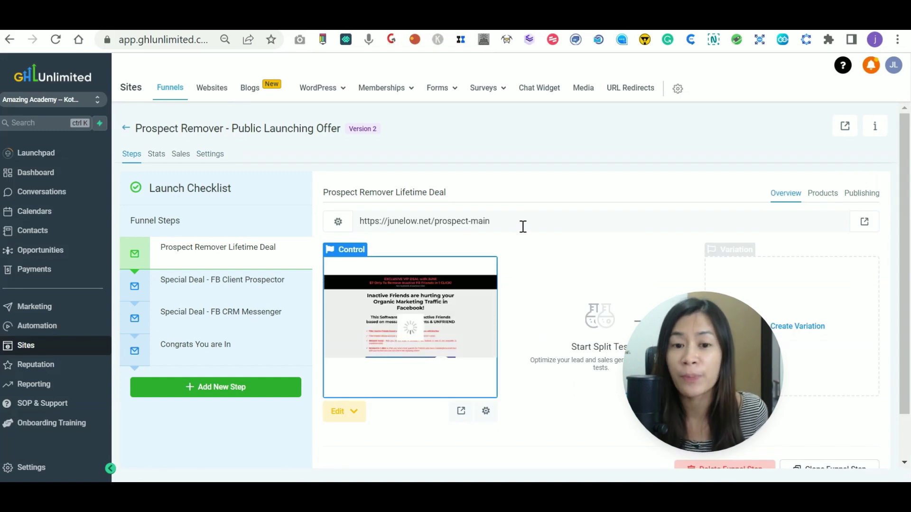
Copy the first step's URL and load junelow.net/prospect-main live in a new tab.
click(497, 223)
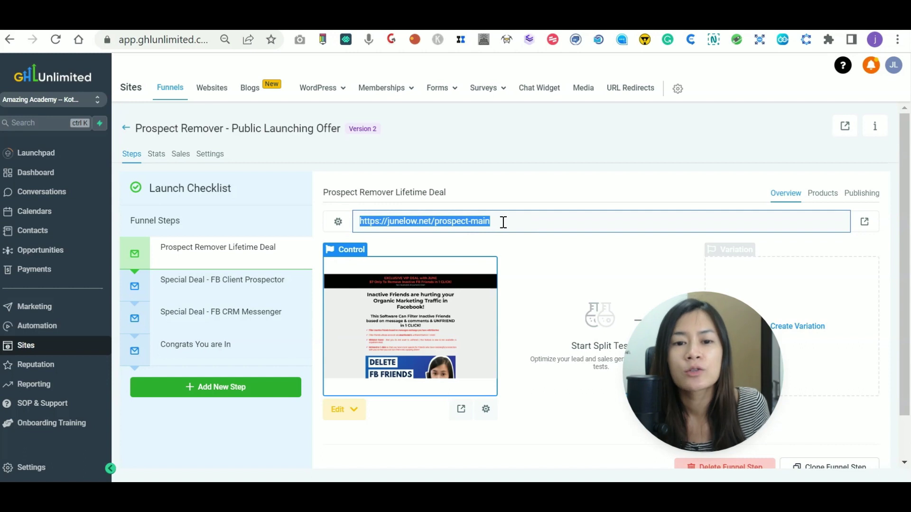
key(ctrl+c)
key(ctrl+t)
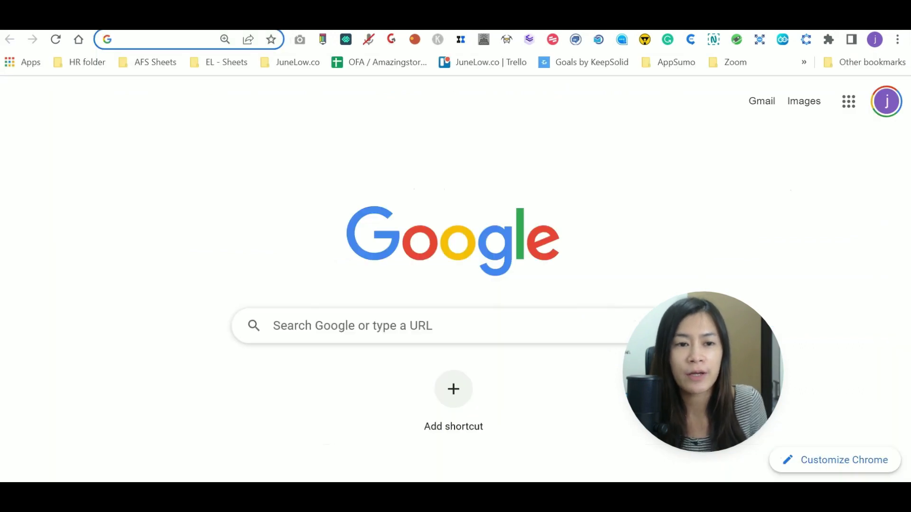
key(ctrl+v)
key(Return)
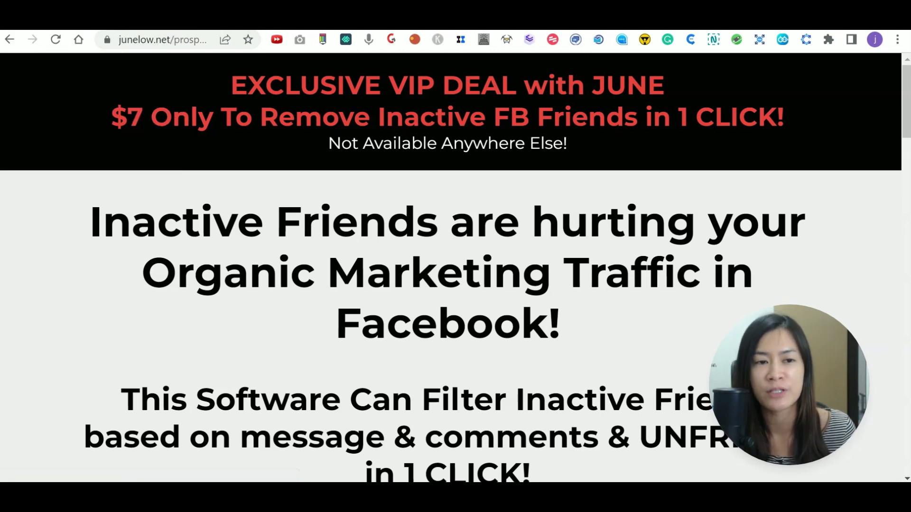
click(126, 14)
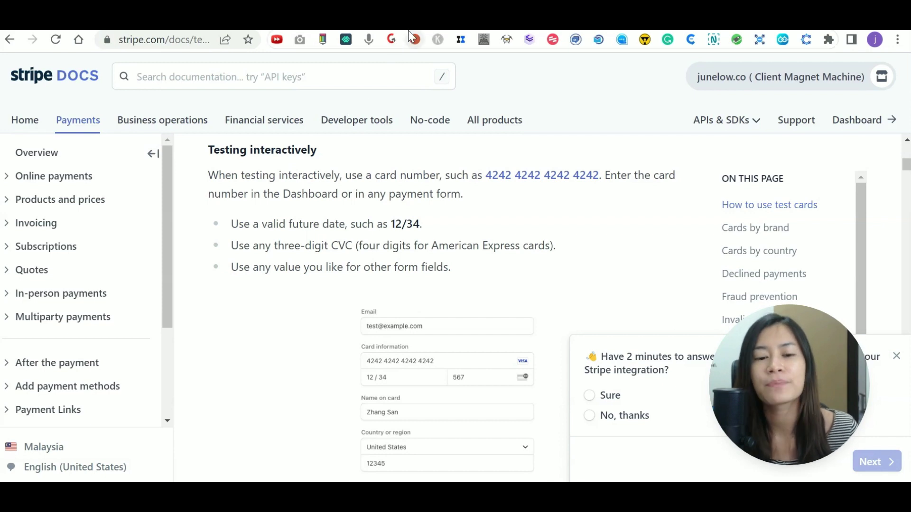
key(ctrl+shift+Tab)
scroll(454, 395, down, 20)
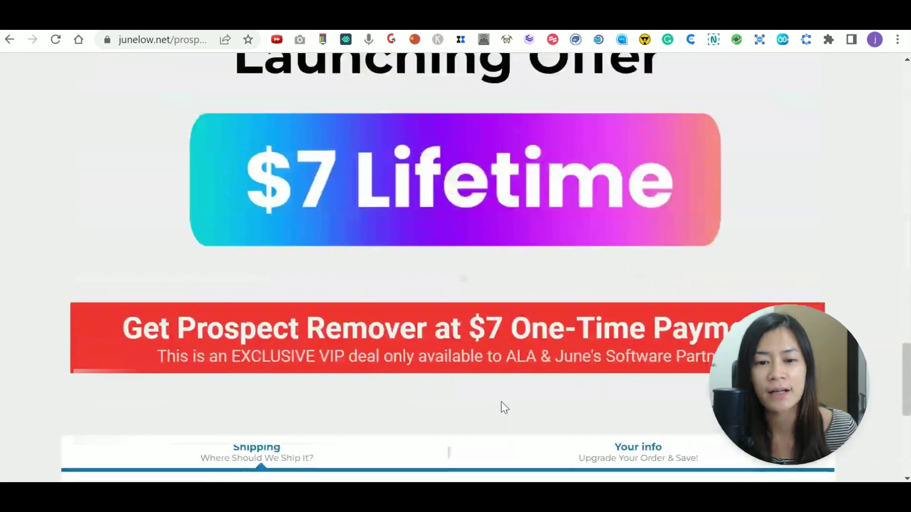
scroll(522, 342, down, 5)
scroll(331, 348, down, 4)
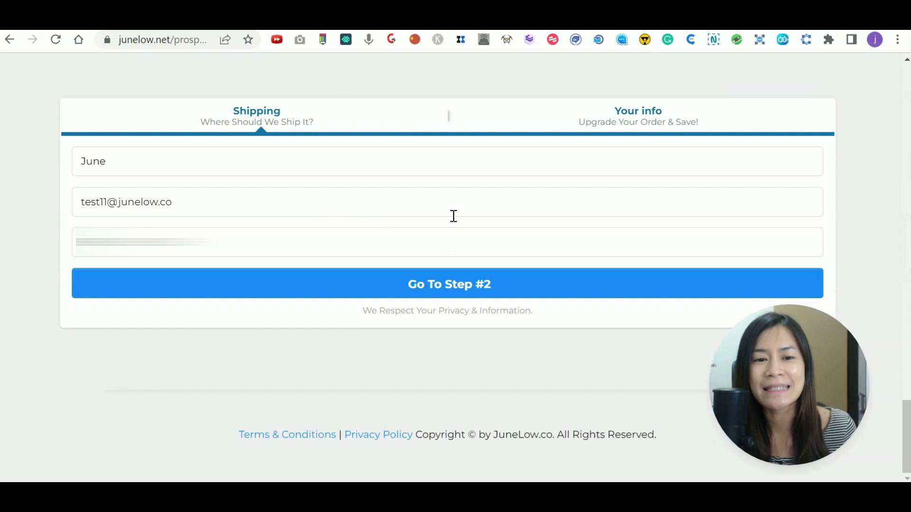
click(83, 29)
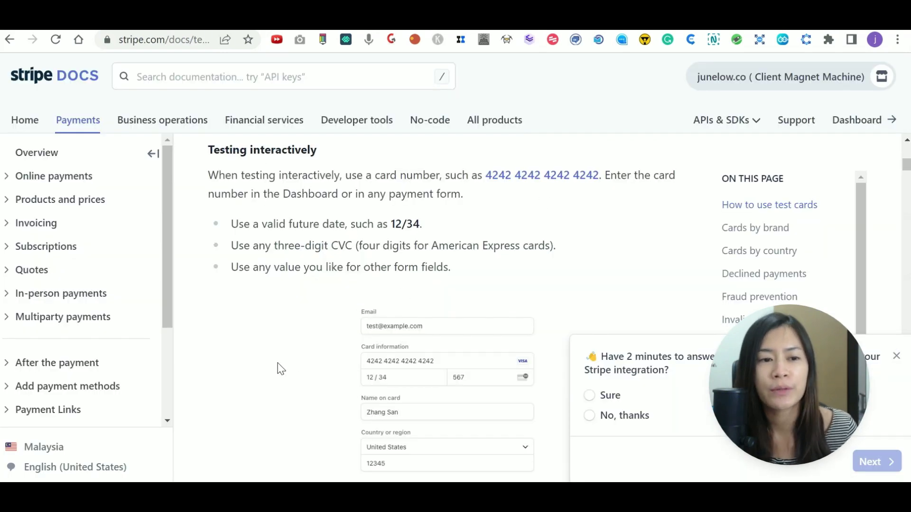
scroll(245, 295, up, 2)
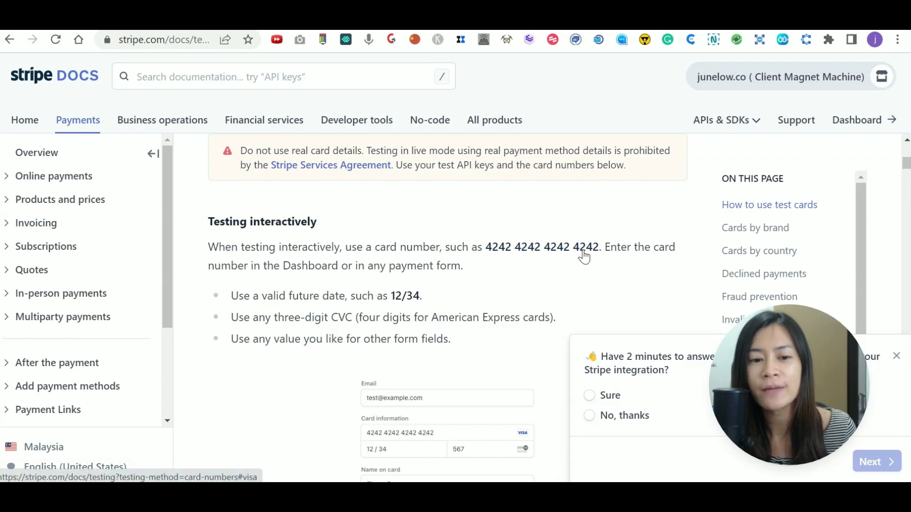
scroll(309, 216, down, 3)
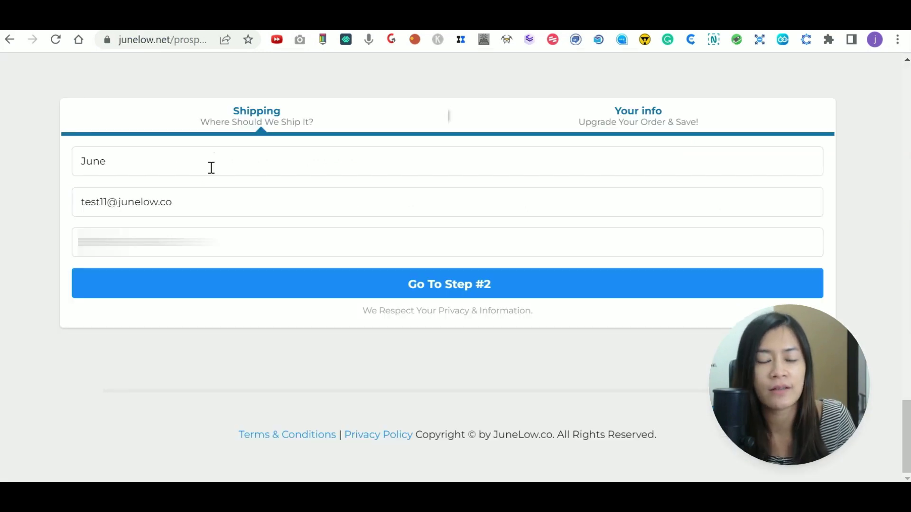
Replace the shipping e-mail and phone number, then continue to step 2 of the checkout.
drag(212, 207, 74, 208)
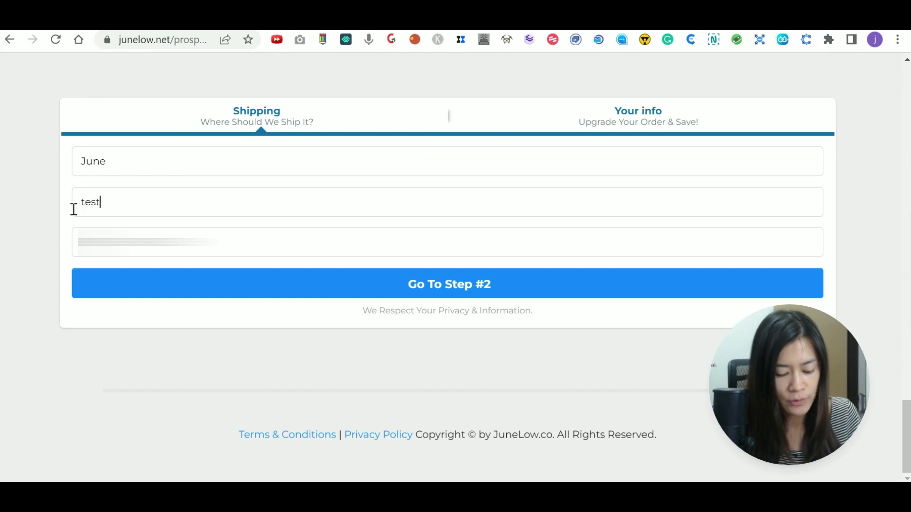
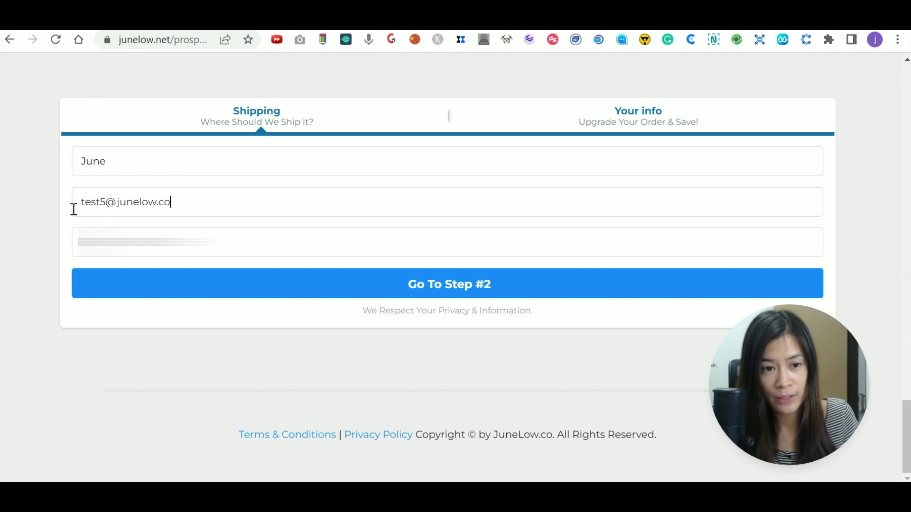
key(Tab)
click(272, 252)
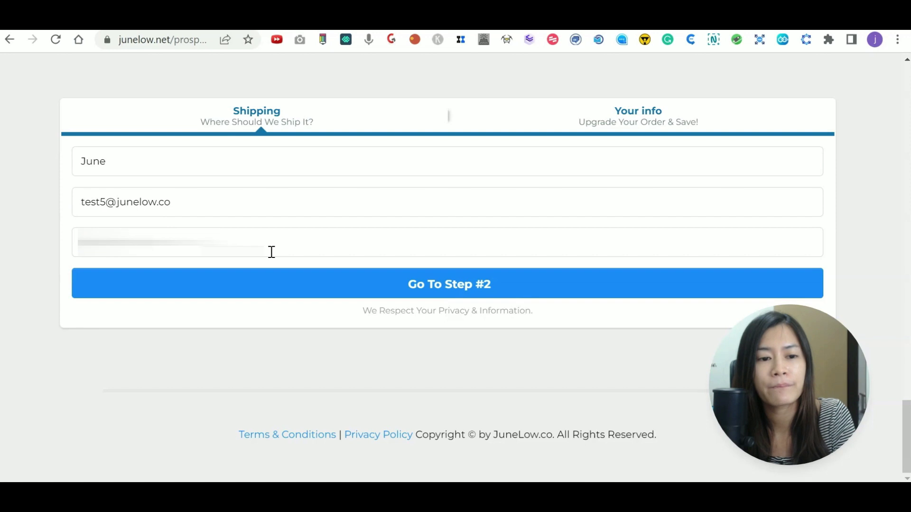
key(ctrl+a)
key(BackSpace)
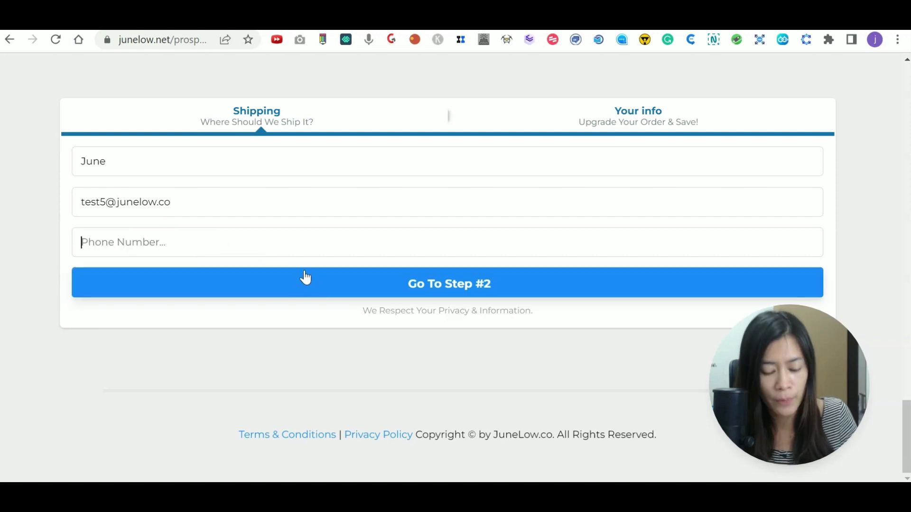
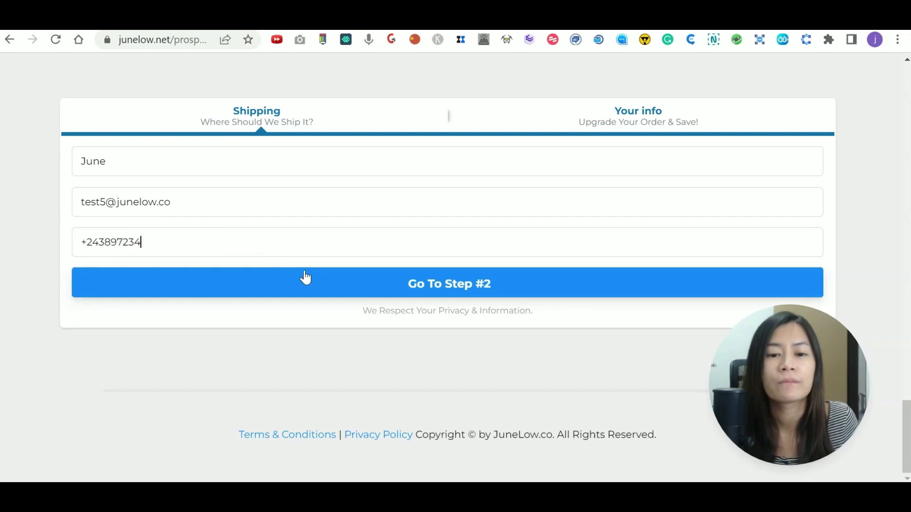
click(387, 279)
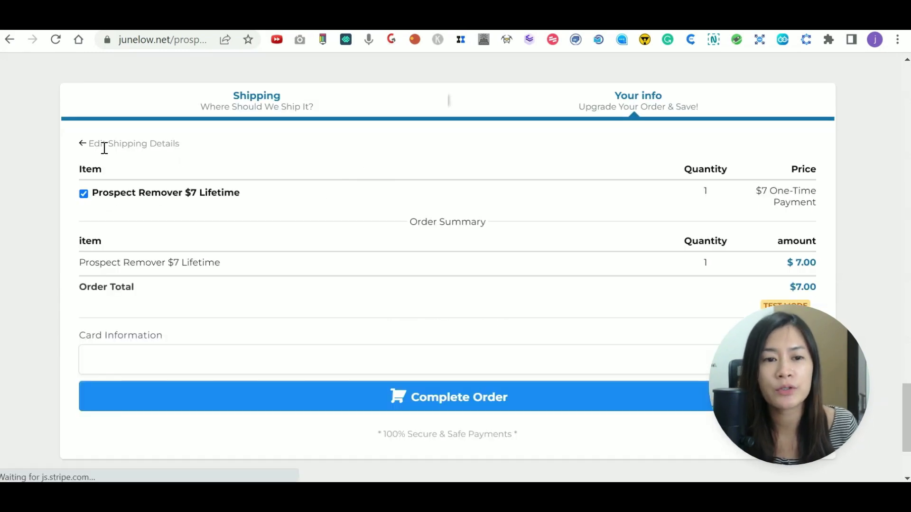
scroll(164, 370, down, 3)
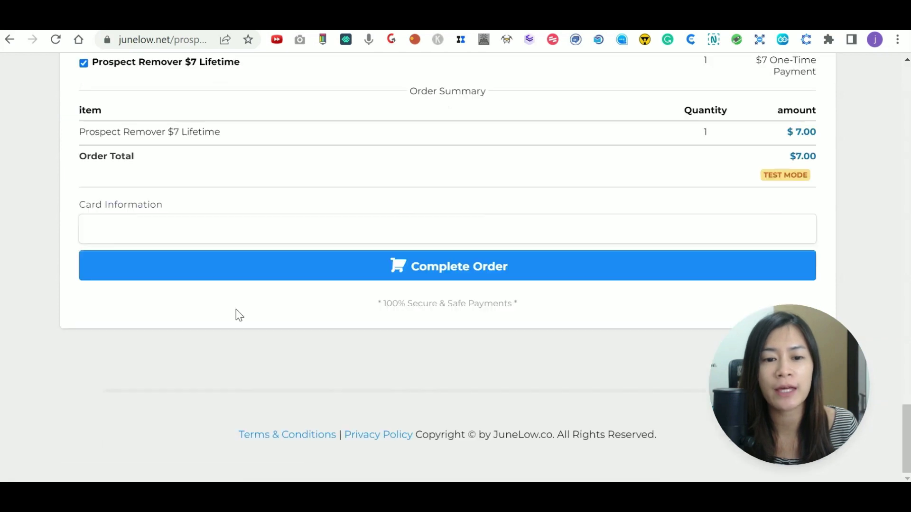
click(287, 225)
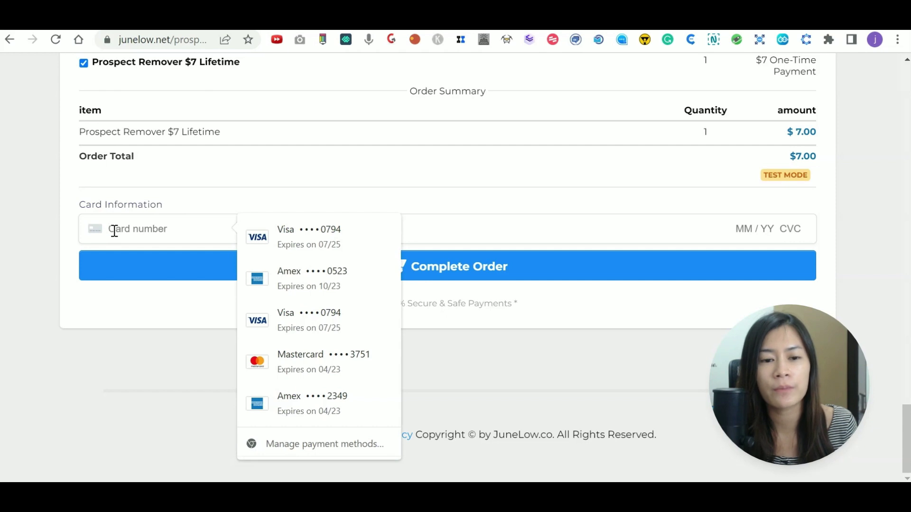
click(153, 230)
click(152, 230)
text(4242 4242 42)
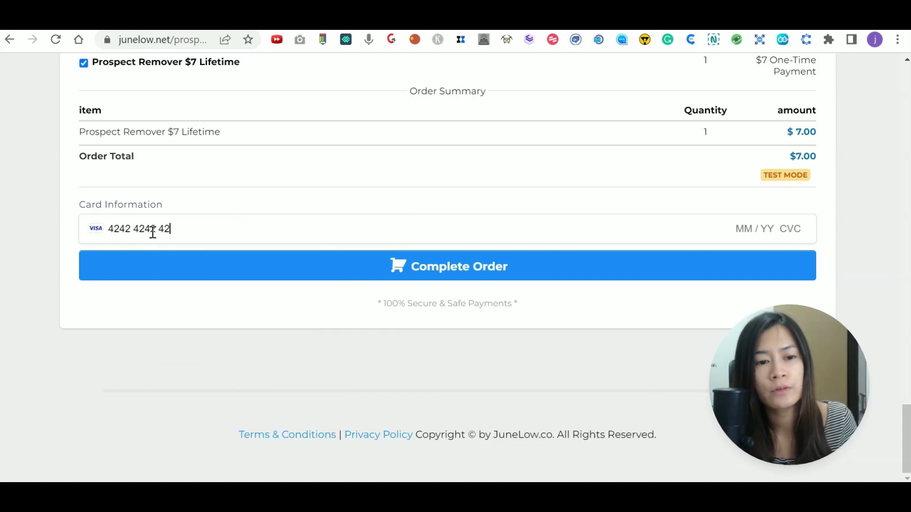
text(42 4242 04)
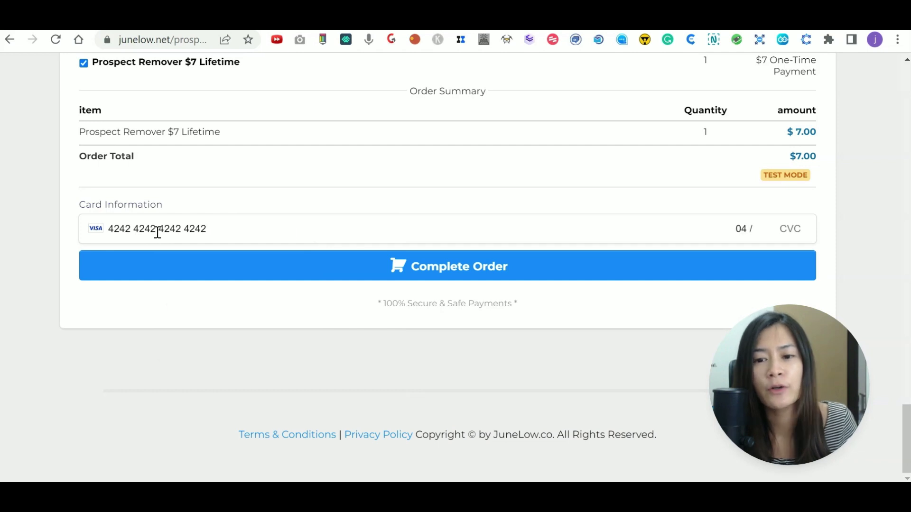
key(BackSpace)
key(BackSpace)
key(BackSpace)
text(12 / 34 5)
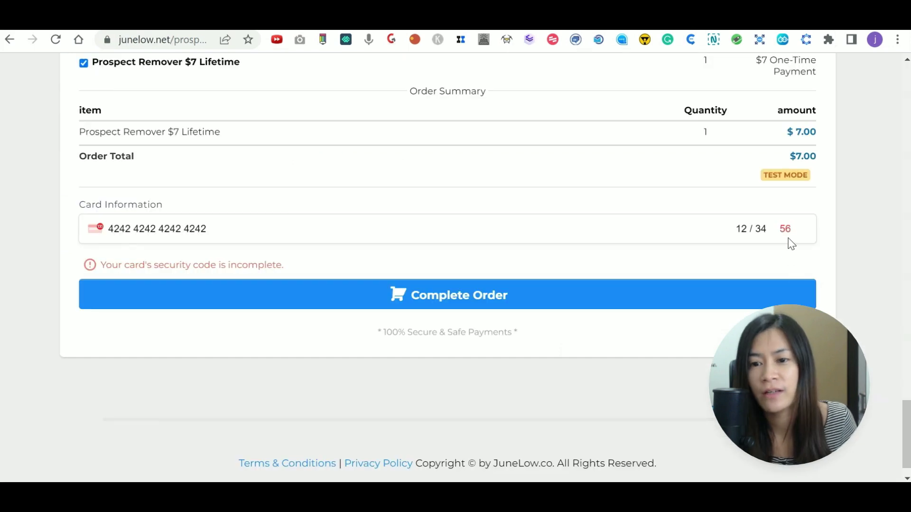
text(7)
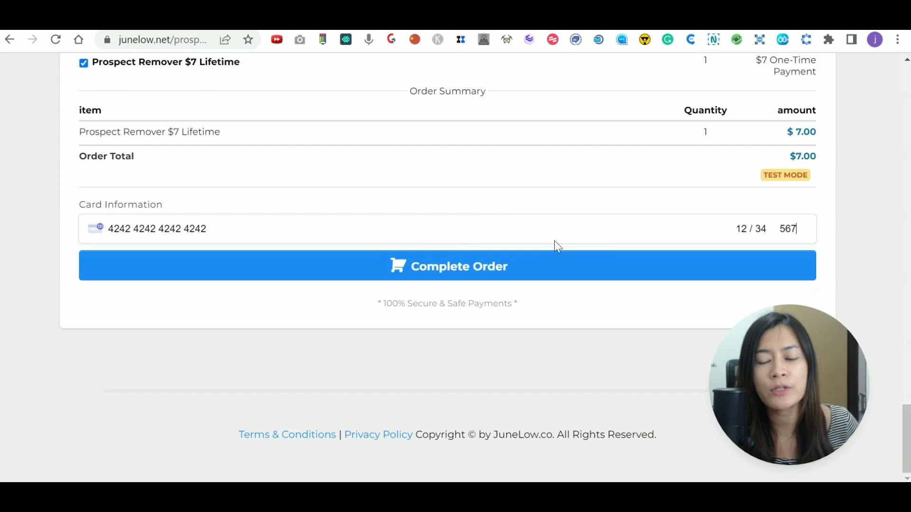
click(447, 269)
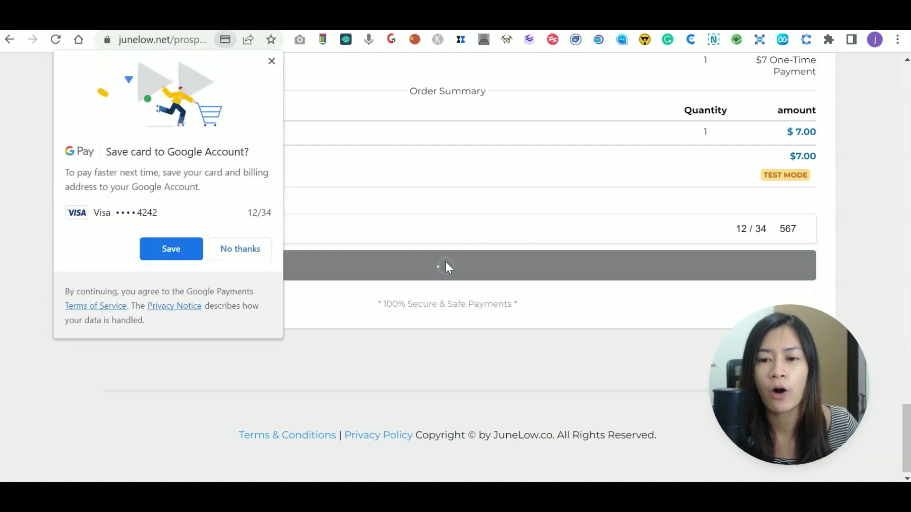
click(239, 257)
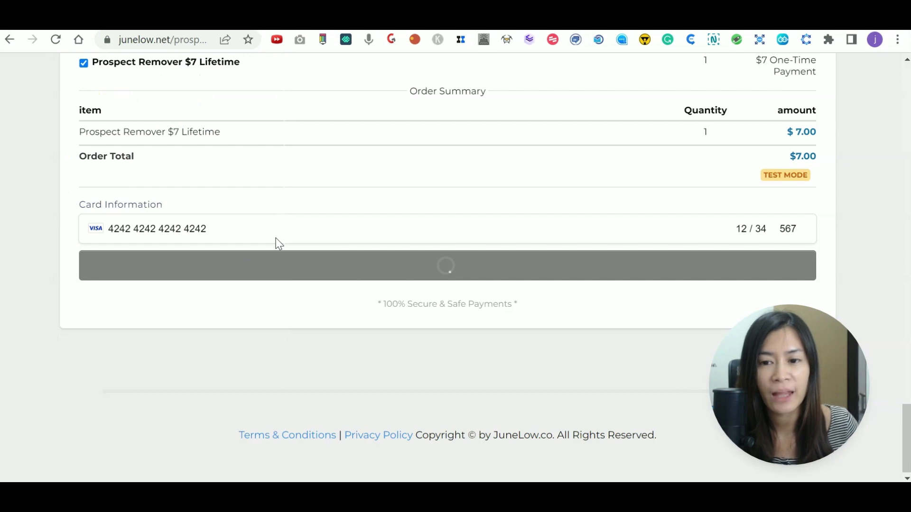
scroll(435, 441, up, 2)
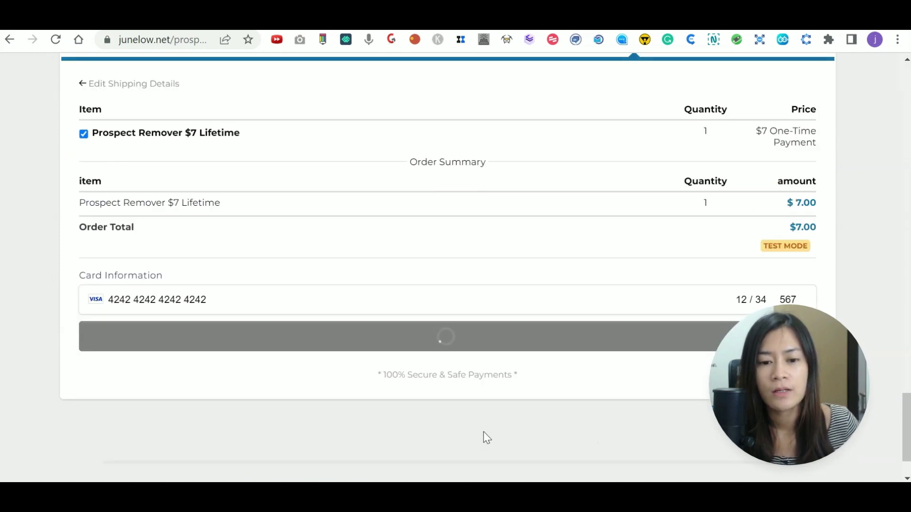
scroll(483, 431, down, 2)
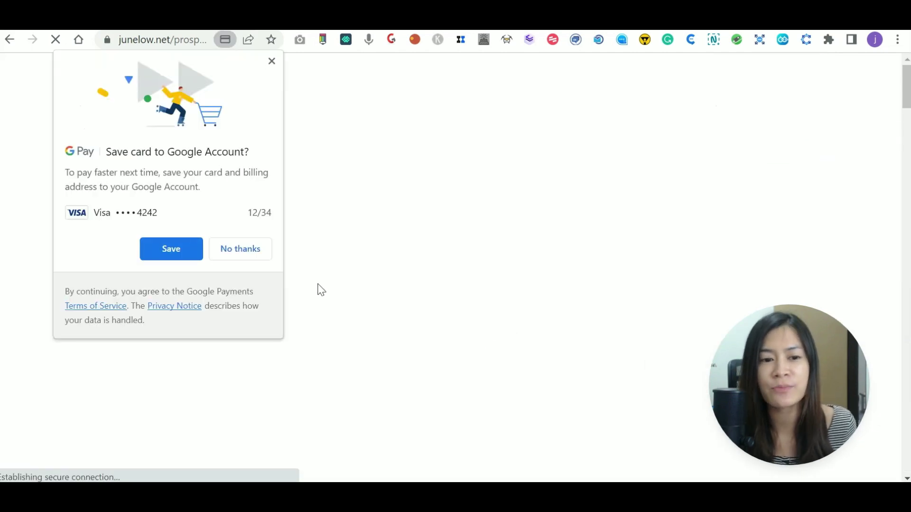
Decline the Google Pay save-card prompt and add the $27/month Client Prospector upsell.
click(252, 248)
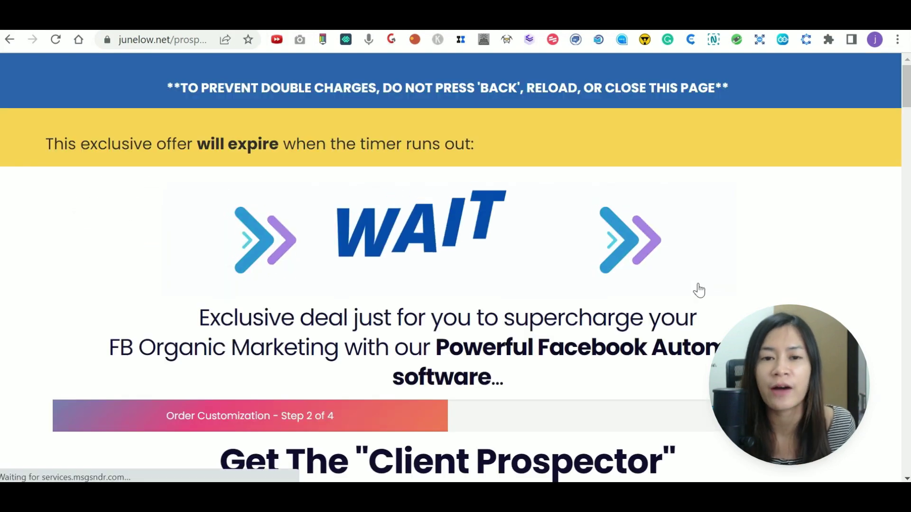
scroll(697, 299, down, 5)
scroll(636, 243, down, 15)
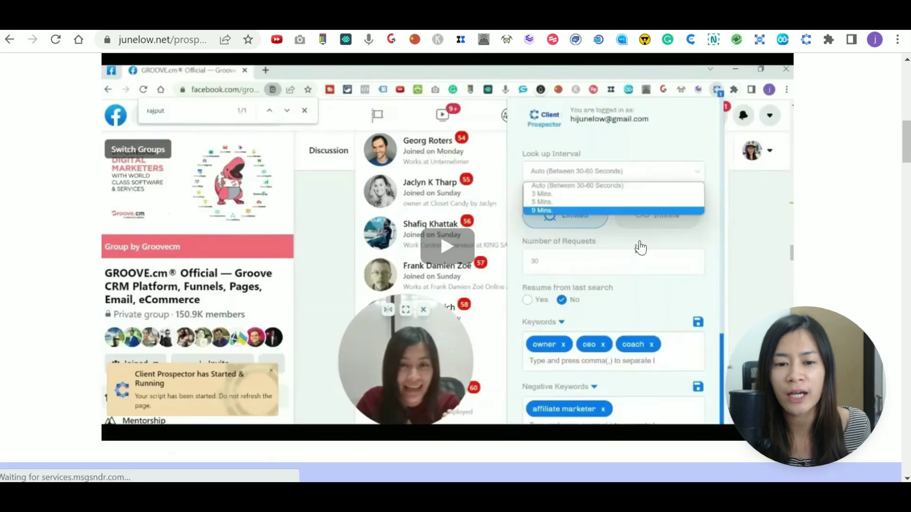
scroll(640, 247, down, 20)
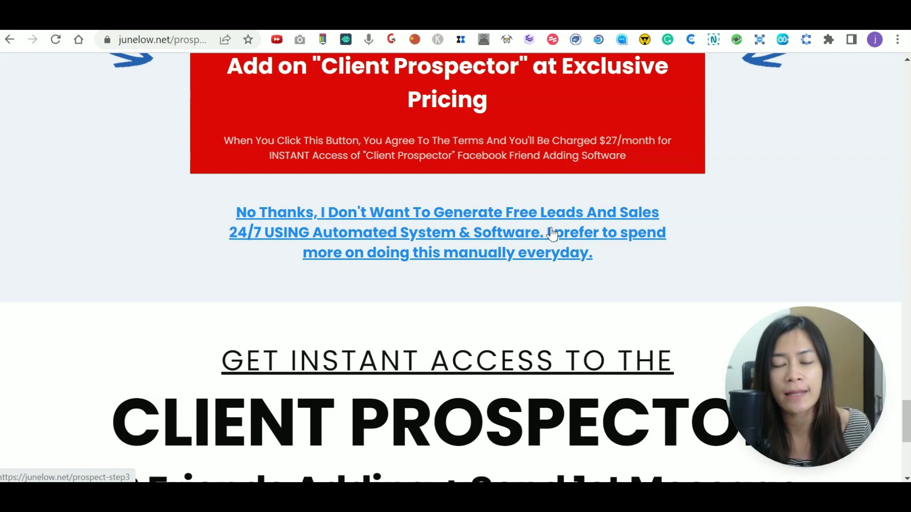
click(450, 230)
scroll(369, 167, up, 1)
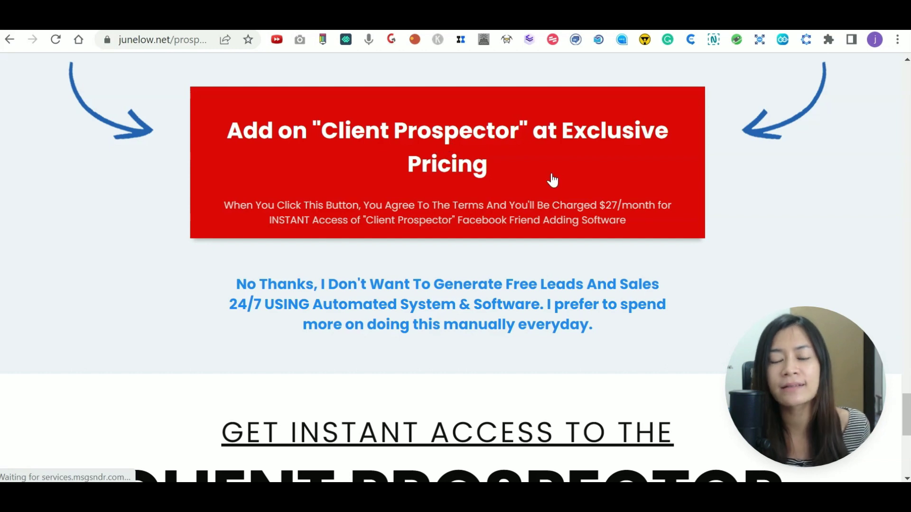
scroll(584, 227, up, 1)
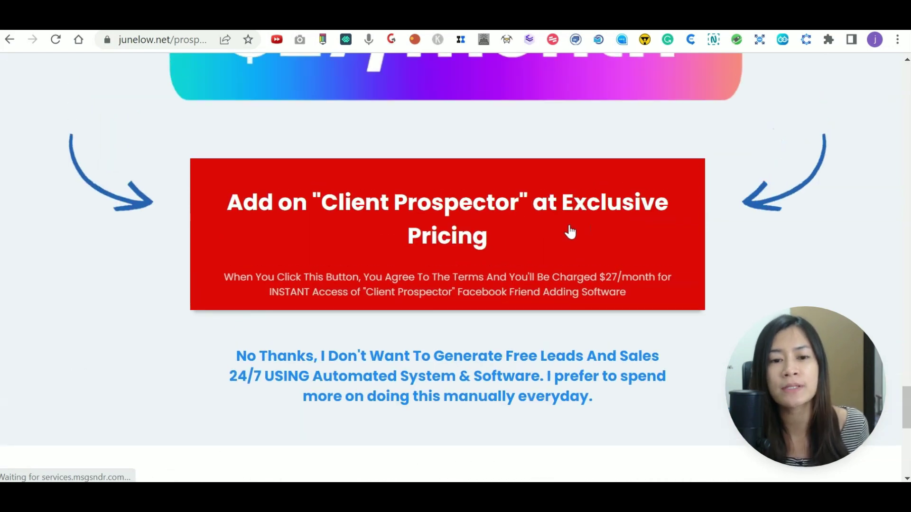
scroll(571, 232, up, 3)
scroll(403, 391, down, 2)
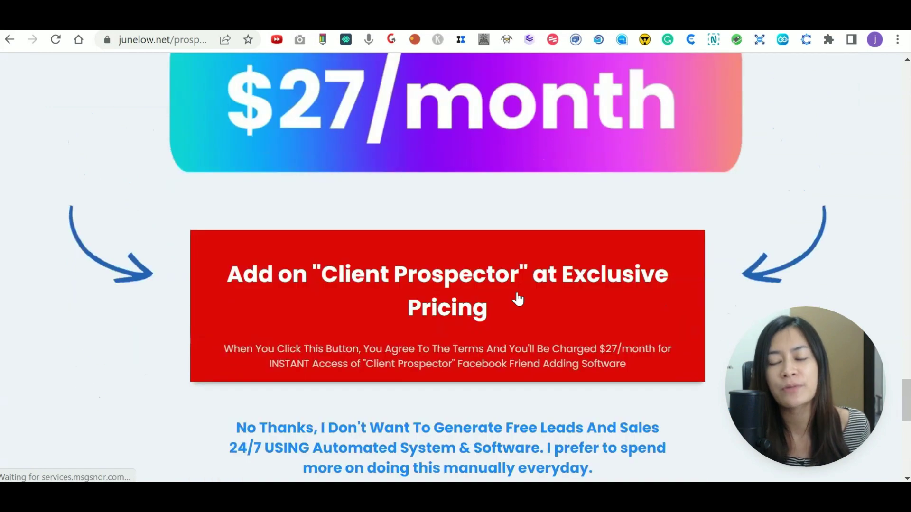
click(483, 306)
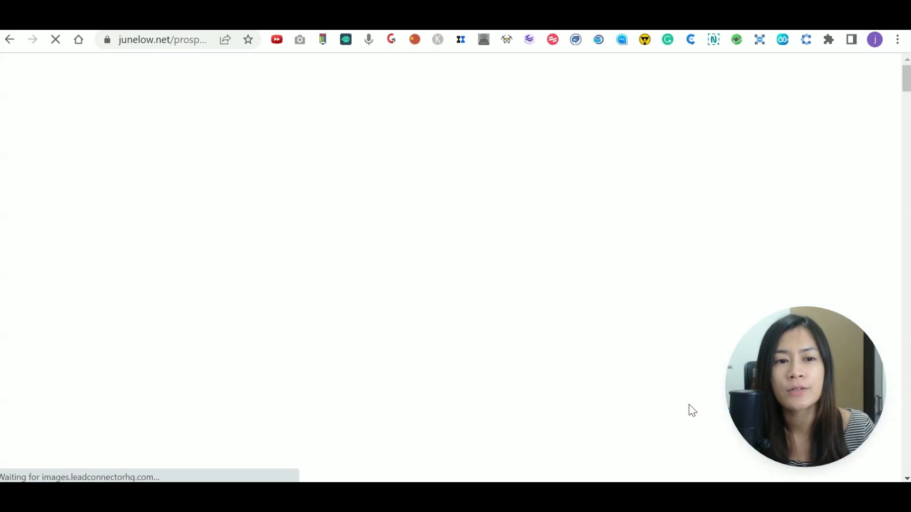
Add the $37/month Client Messenger FB CRM System upsell on the step 3 offer page.
scroll(554, 343, down, 10)
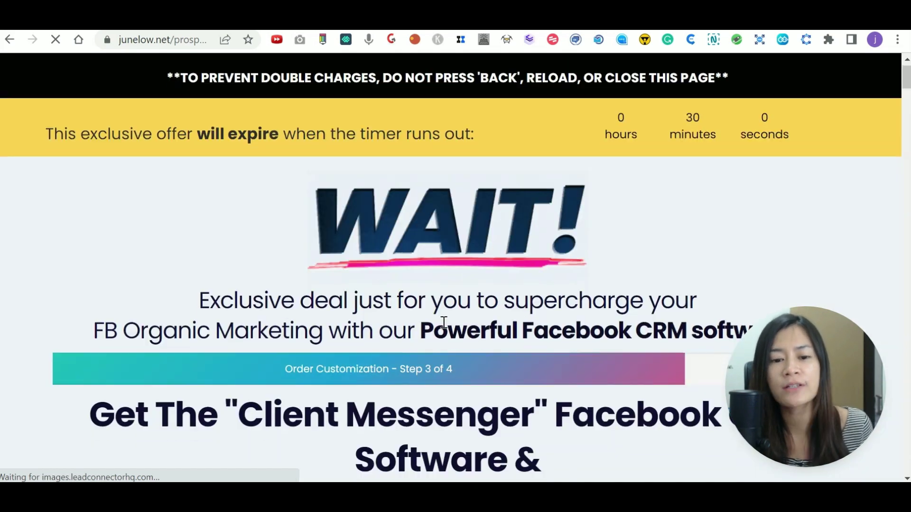
scroll(553, 343, down, 20)
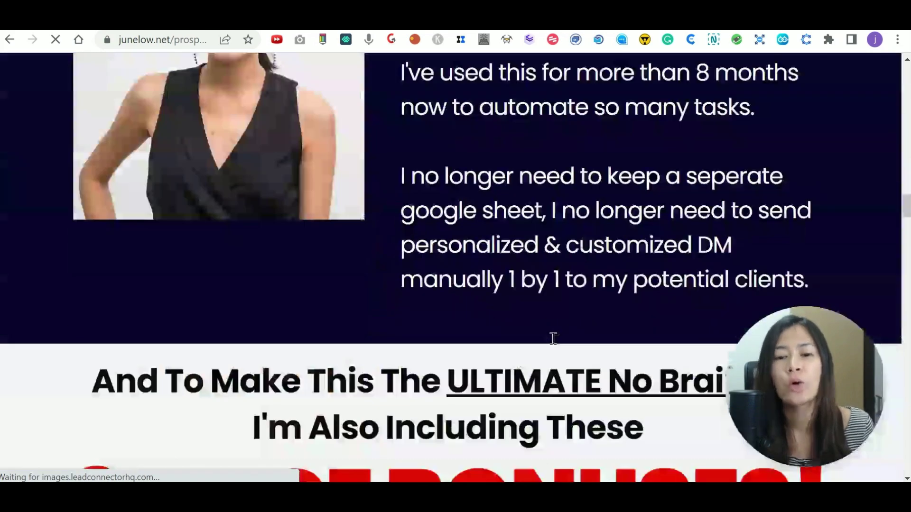
scroll(553, 343, down, 20)
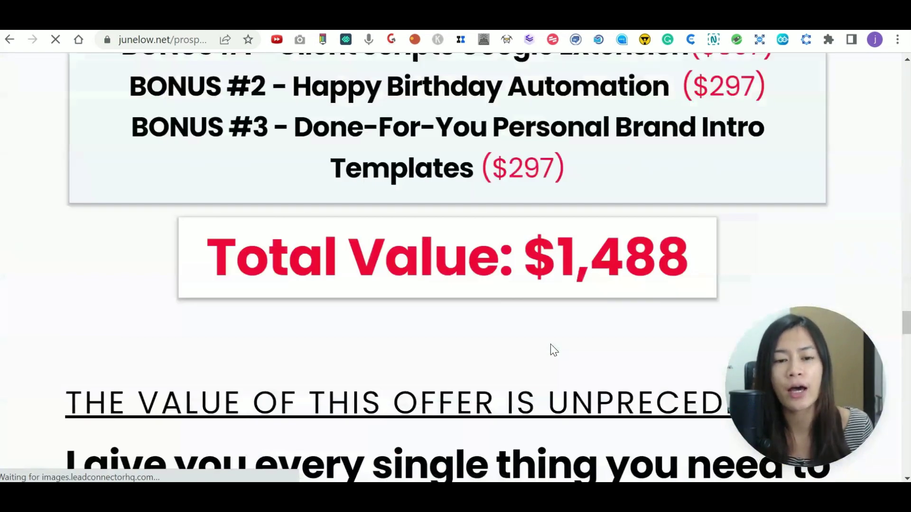
scroll(551, 346, down, 15)
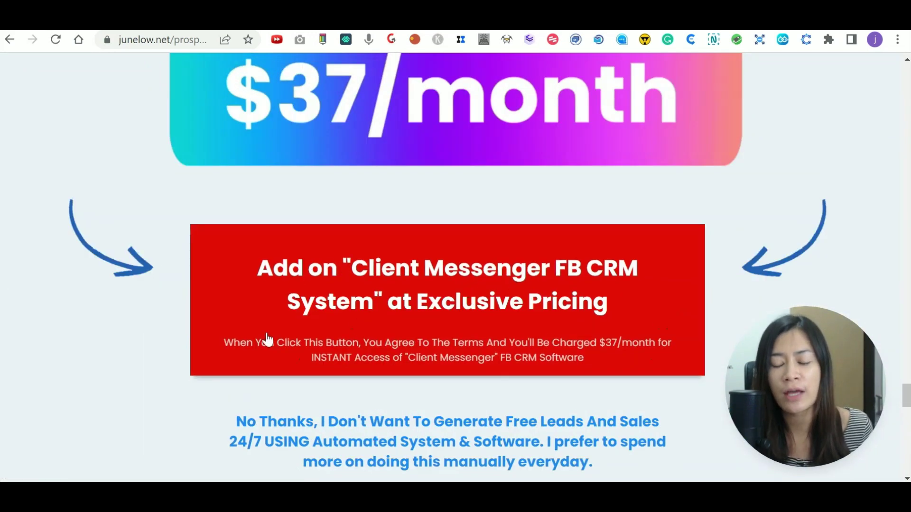
click(499, 304)
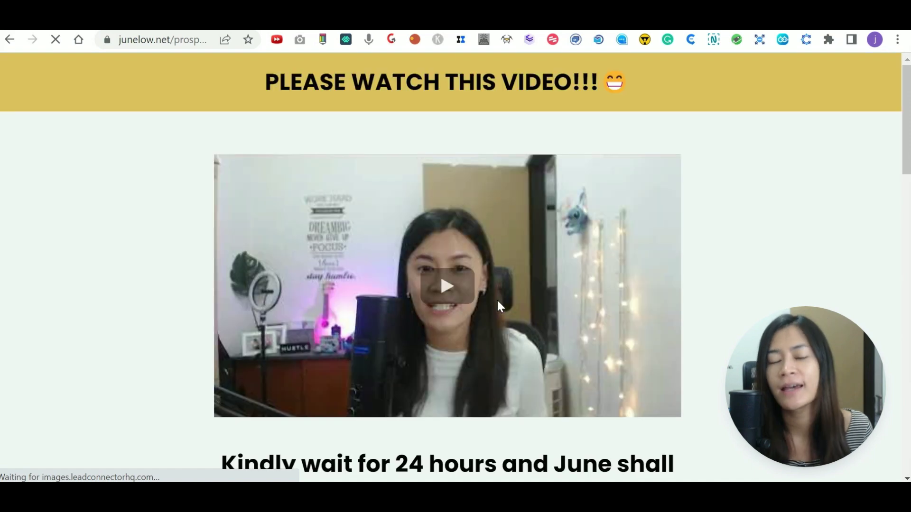
Highlight the Order Confirmation rows, including Prospect Remover, to review the $71.00 three-product order.
scroll(505, 402, down, 2)
scroll(507, 407, down, 15)
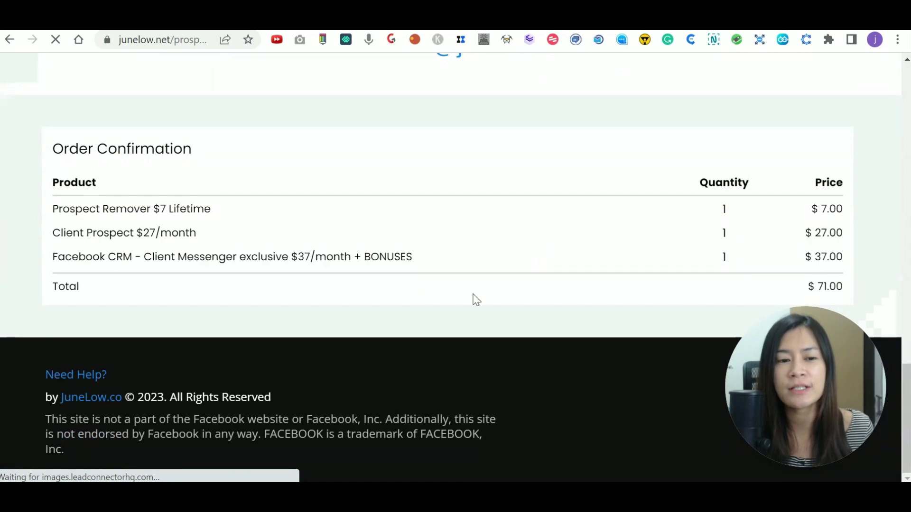
drag(51, 208, 761, 228)
click(303, 228)
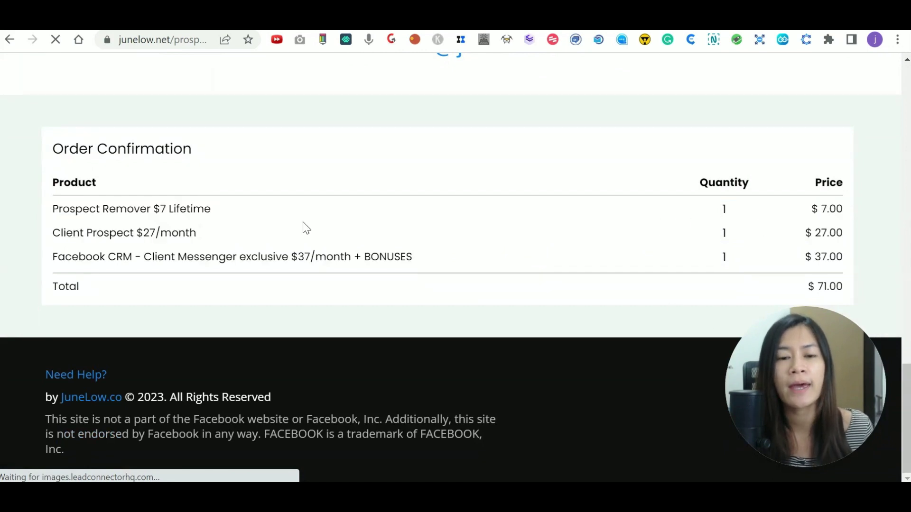
drag(52, 209, 215, 212)
click(313, 247)
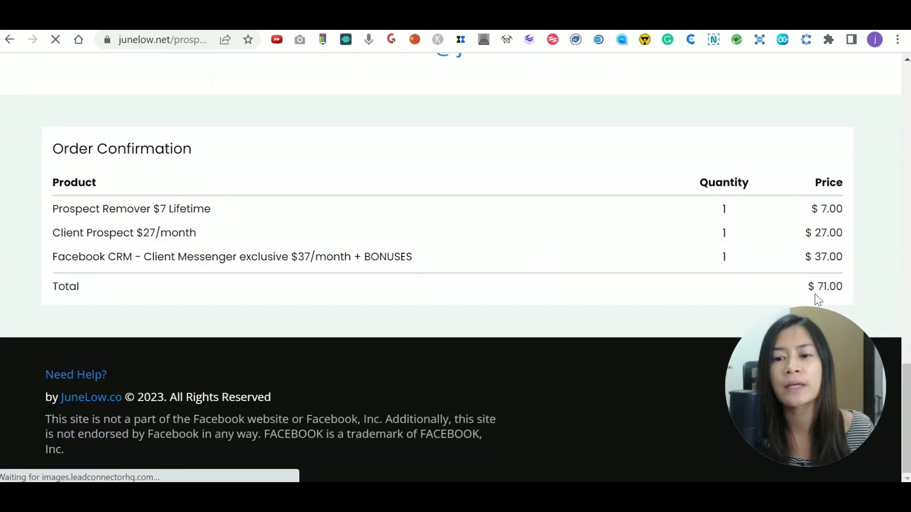
scroll(513, 294, up, 1)
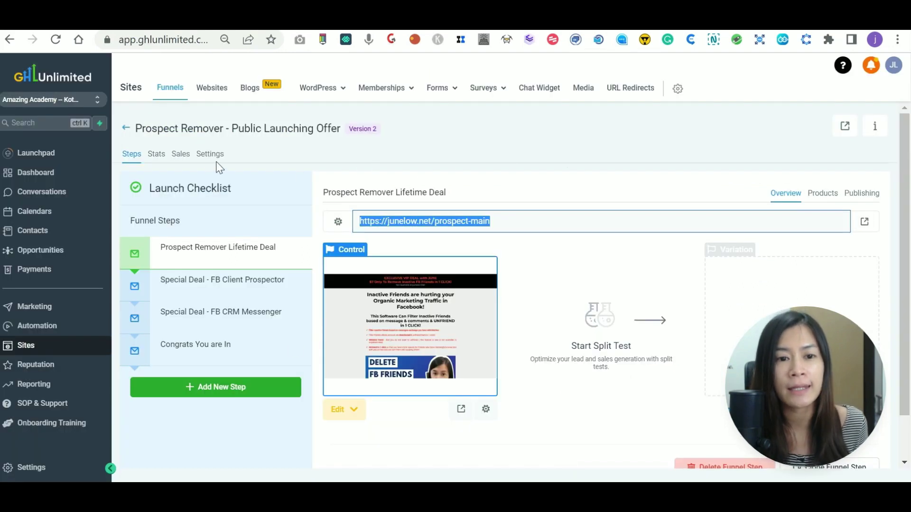
Show the funnel's settings with the payment mode on Test.
click(209, 155)
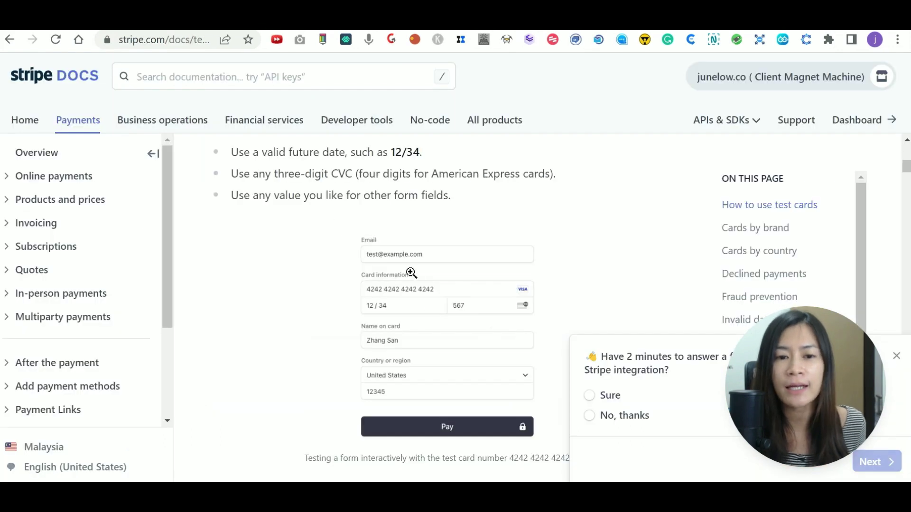
scroll(410, 272, up, 4)
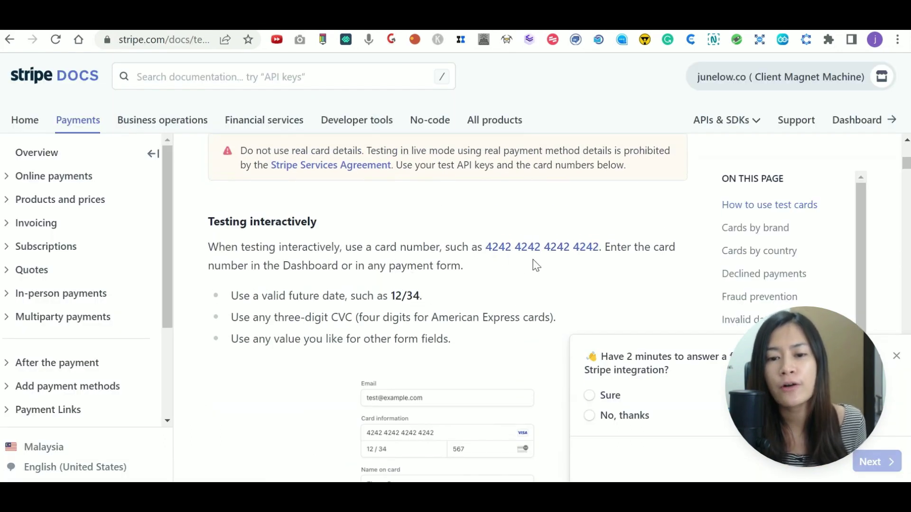
scroll(372, 294, down, 3)
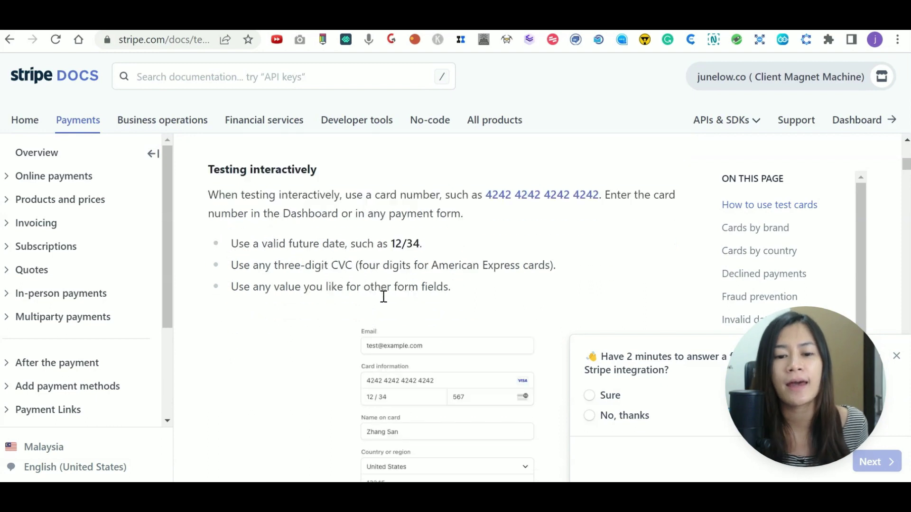